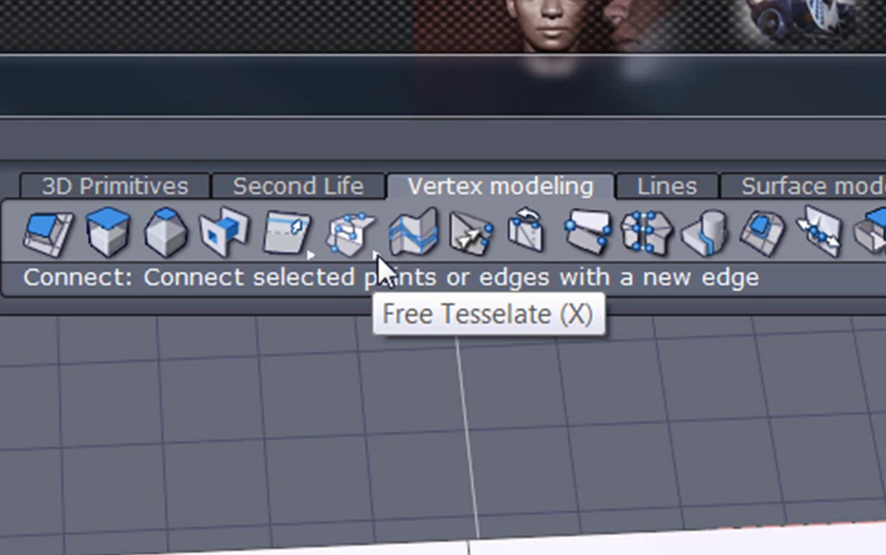
- Open the Tesselate flyout on the Vertex modeling tab to show its variants
click(377, 255)
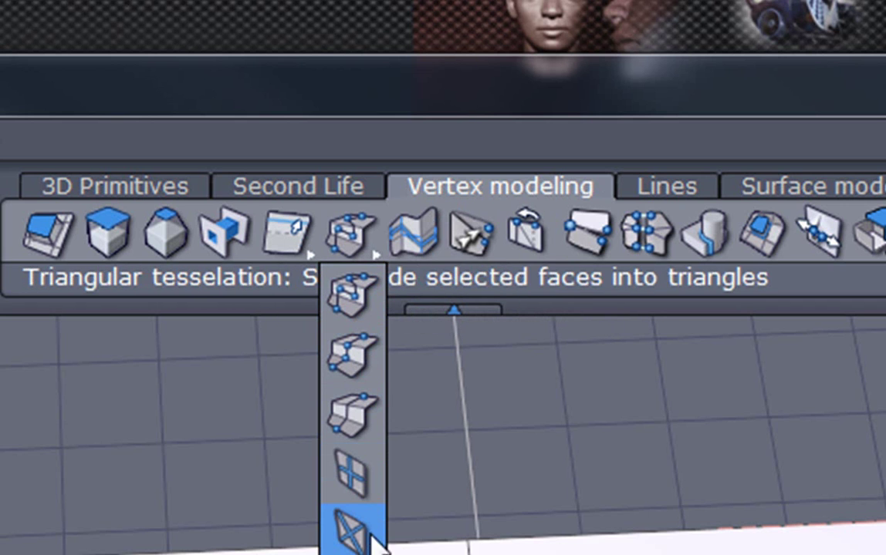
- Pick Free Tesselate to start cutting the box's faces
click(362, 308)
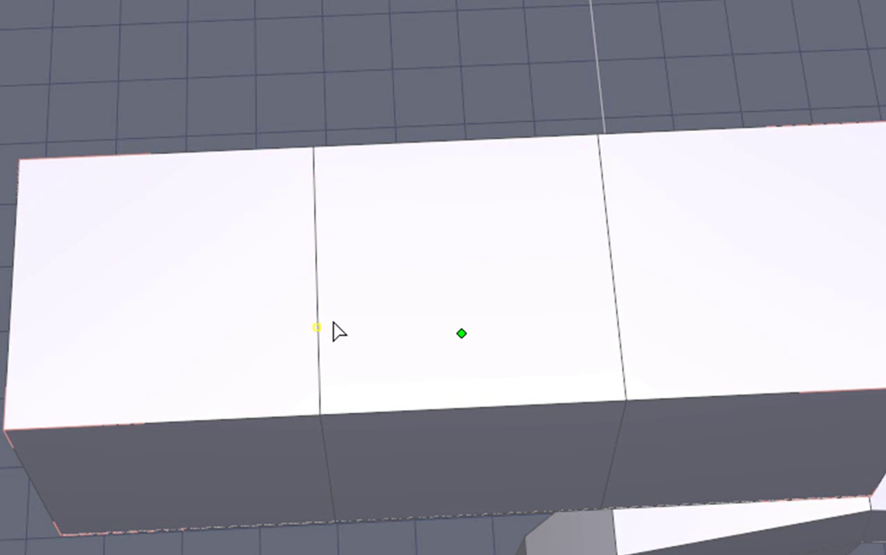
scroll(328, 203, up, 5)
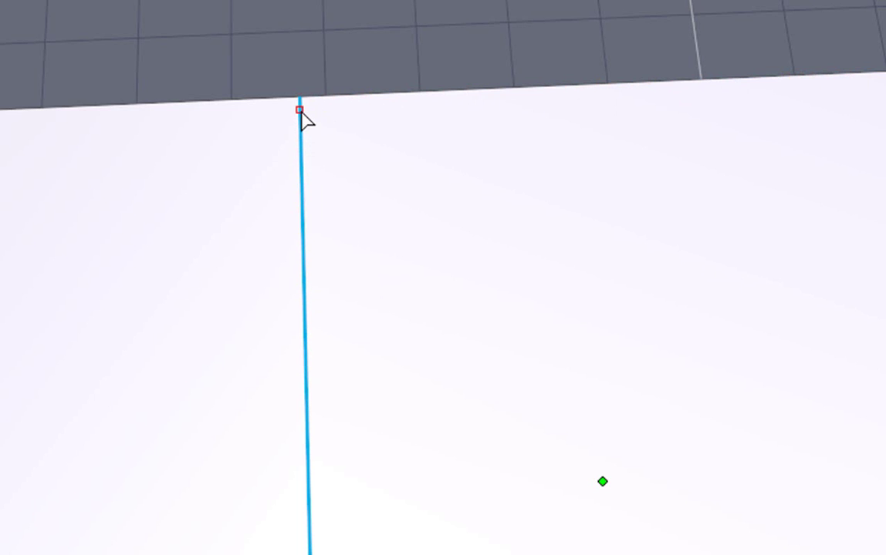
scroll(304, 121, down, 3)
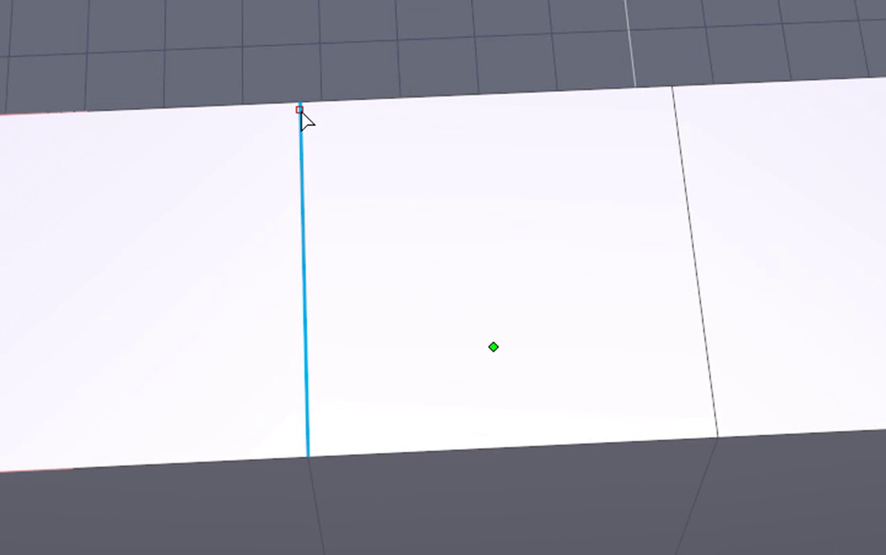
- Draw a bent cut from the top edge through two interior points to the face's top-right corner
click(485, 93)
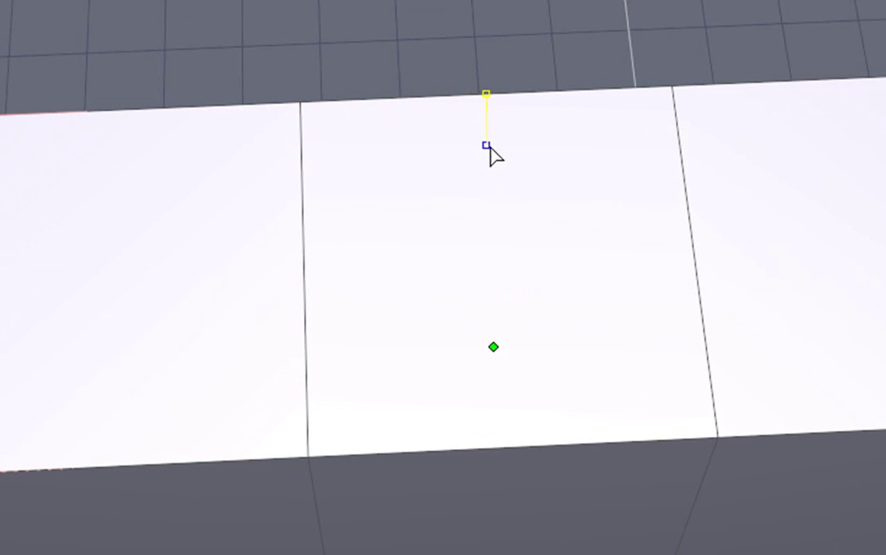
click(364, 98)
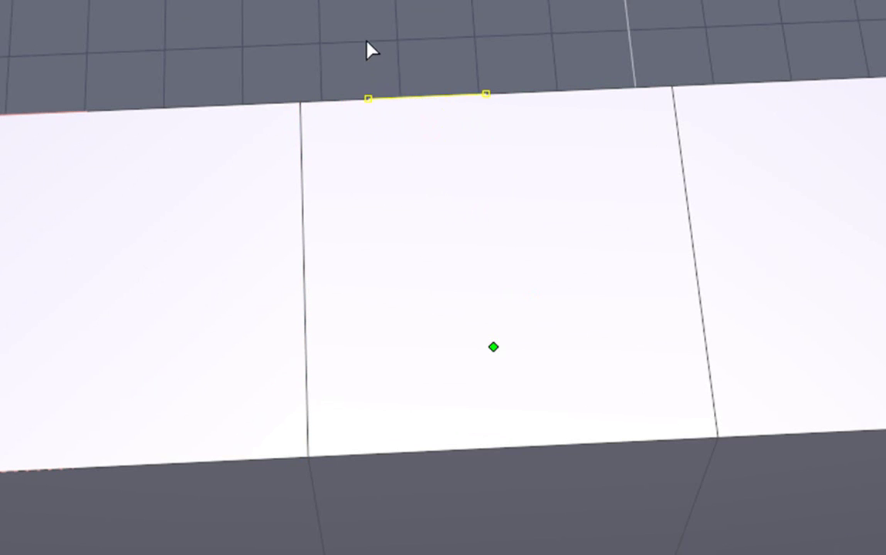
drag(368, 99, 308, 463)
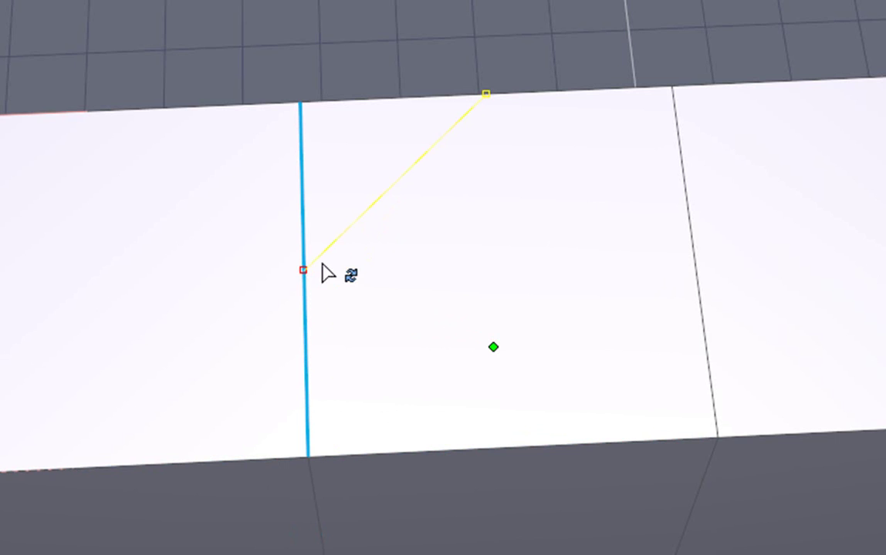
click(389, 212)
click(393, 328)
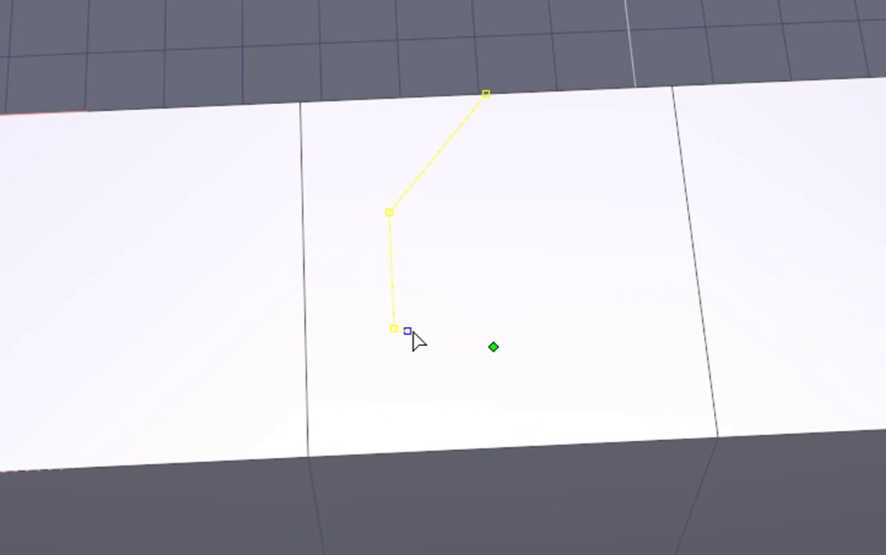
click(672, 84)
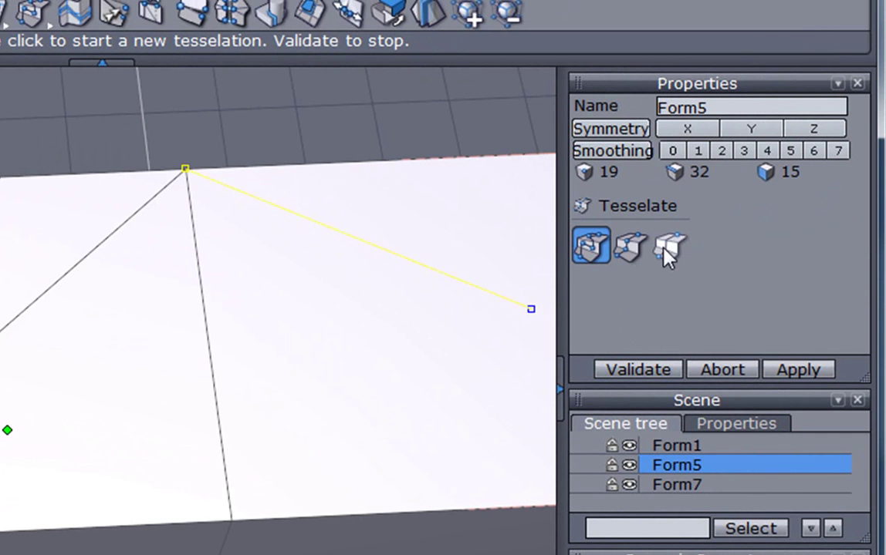
- Set Tesselate mode to continuous by segment, place an edge point, then abort the pending cuts
click(631, 245)
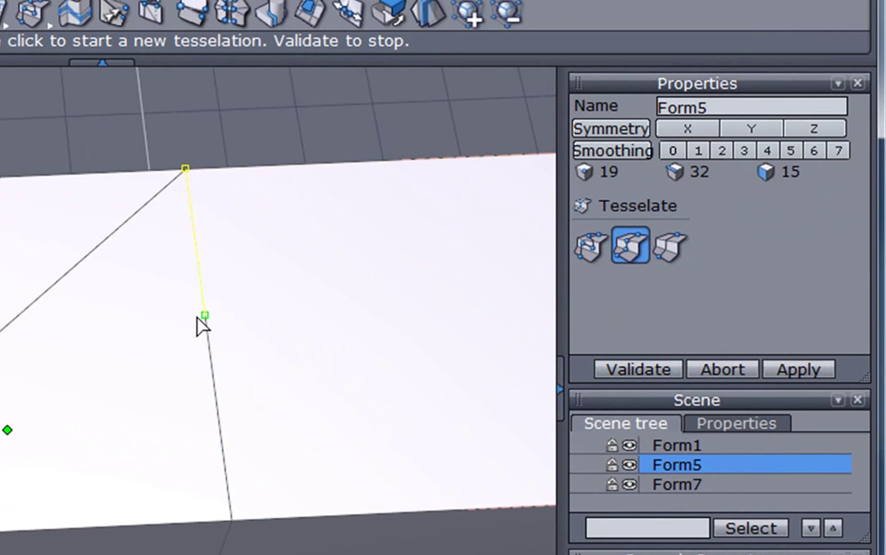
click(208, 342)
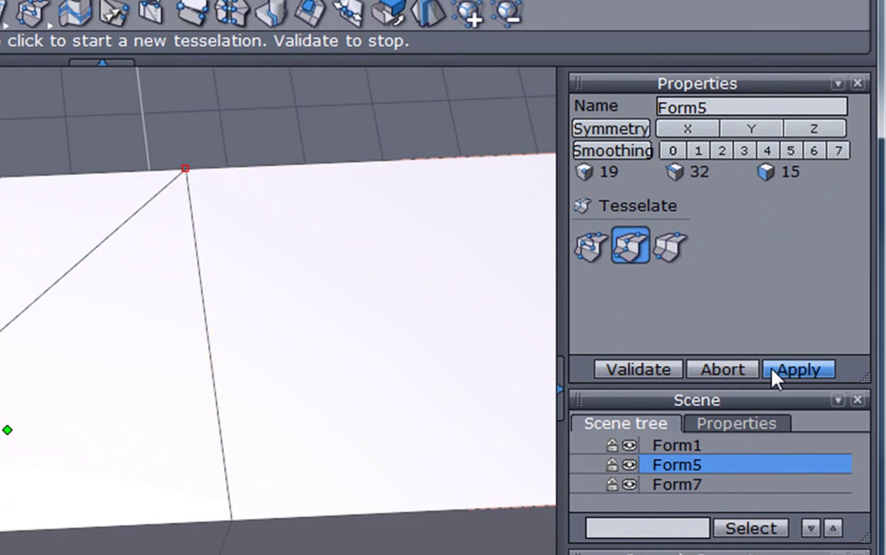
click(725, 371)
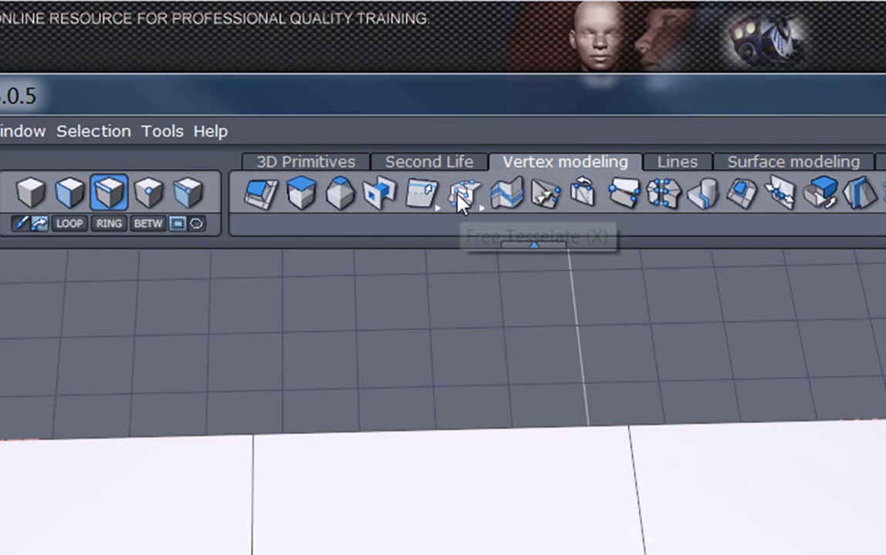
- Cut the middle top face diagonally with Surface tesselation, from top-edge midpoint to bottom-left corner
click(457, 195)
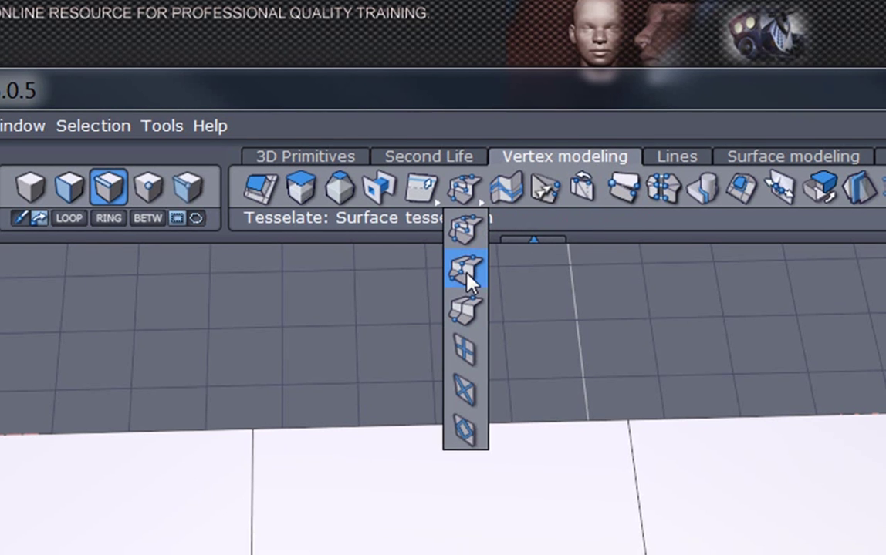
click(467, 278)
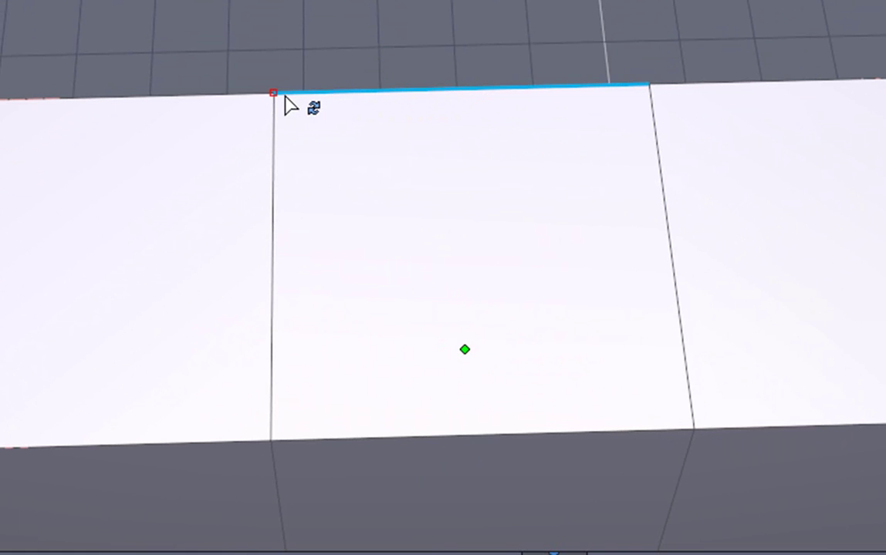
click(453, 104)
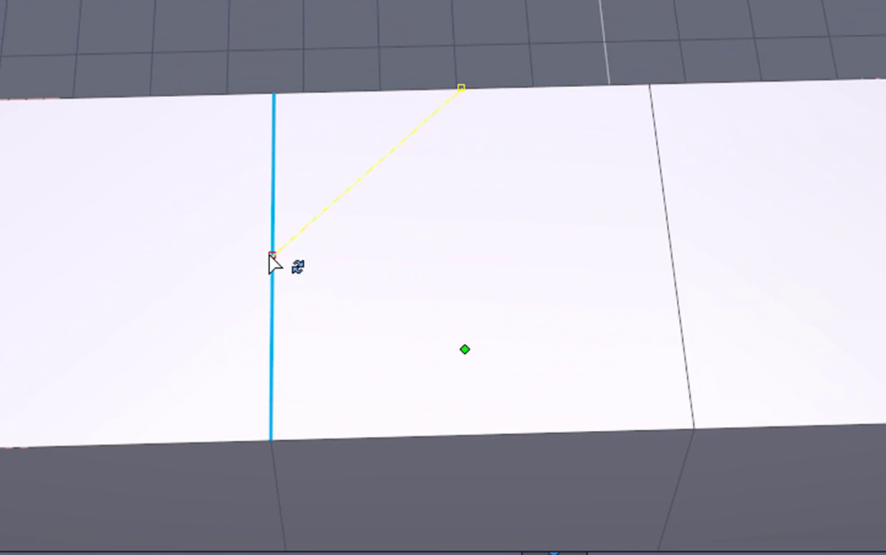
click(271, 440)
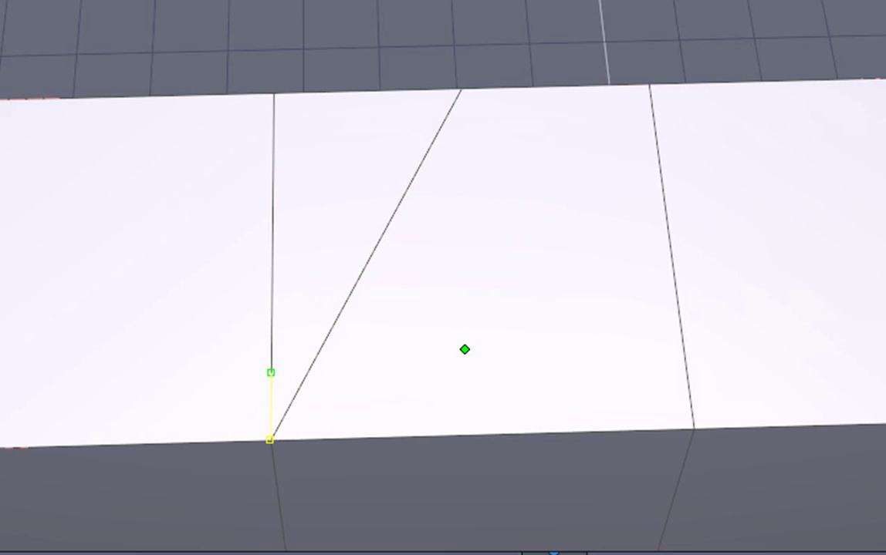
key(space)
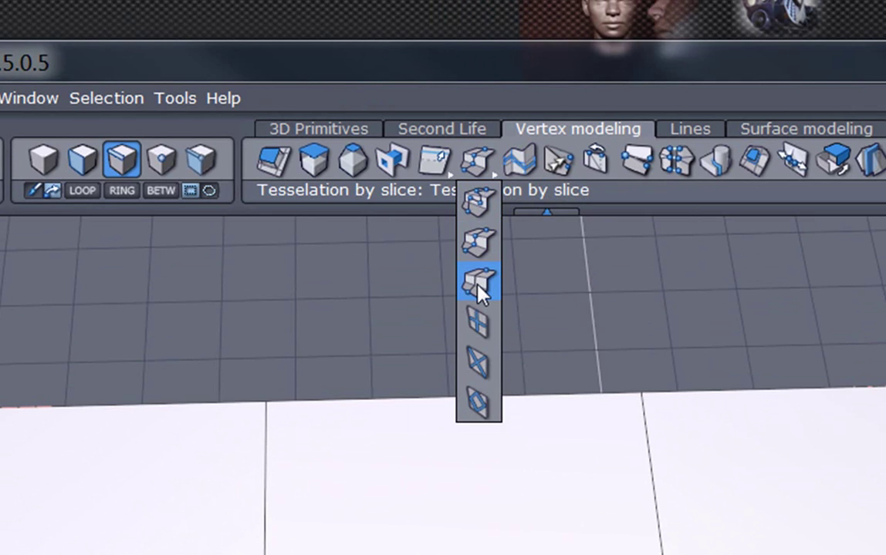
- Slice the box through its dividing edge, then add and confirm a second slice from the top edge
click(478, 286)
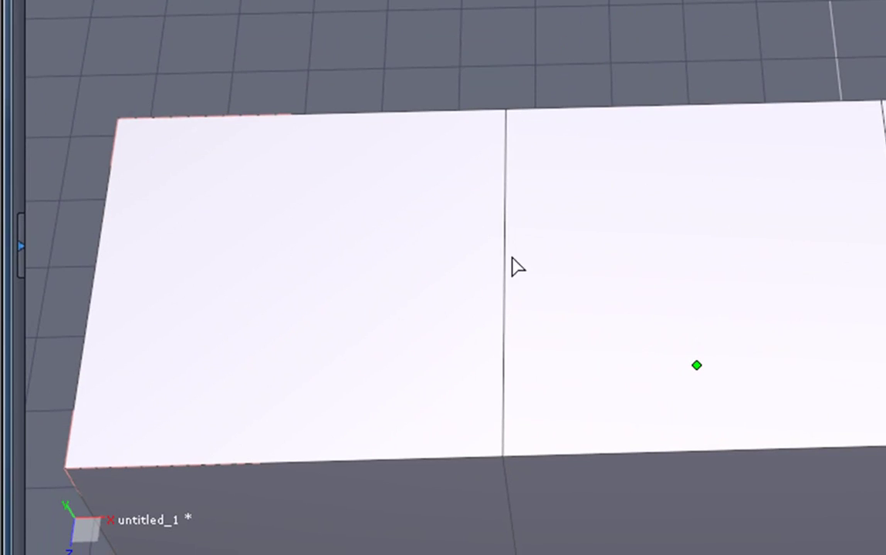
click(504, 278)
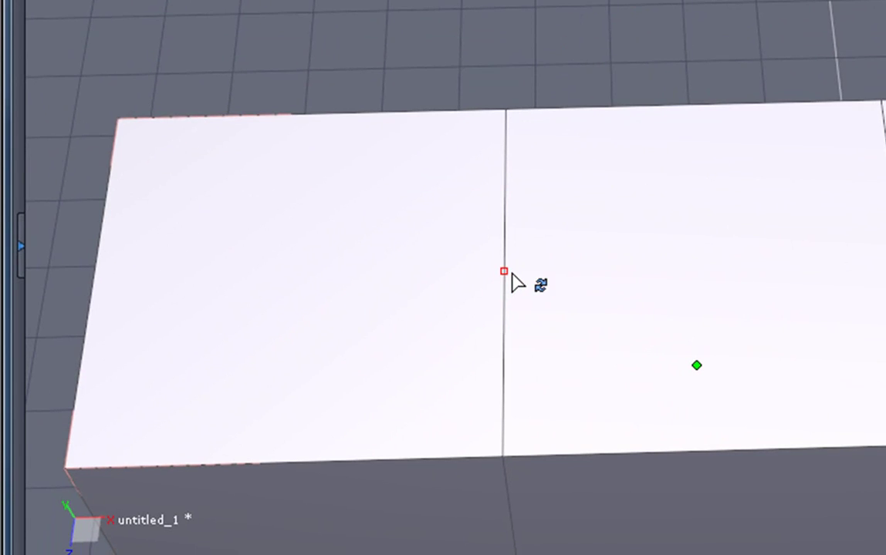
click(510, 272)
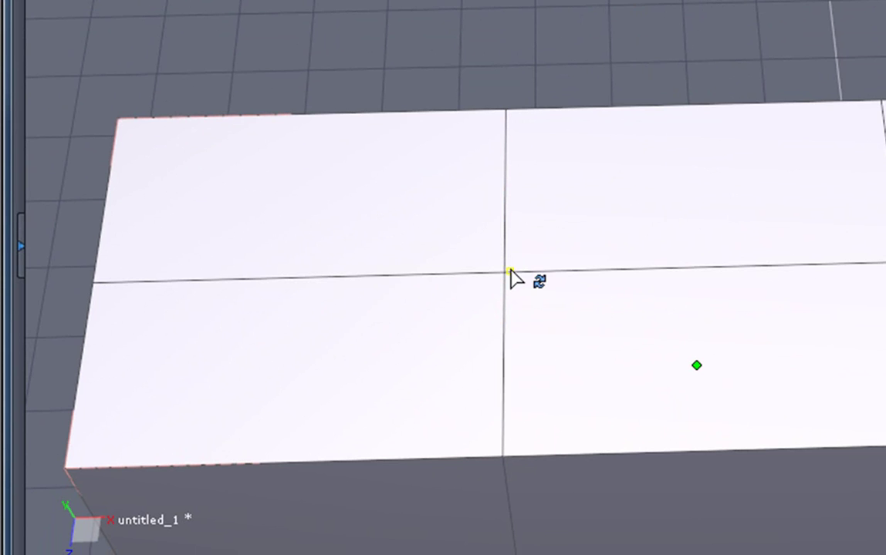
click(696, 106)
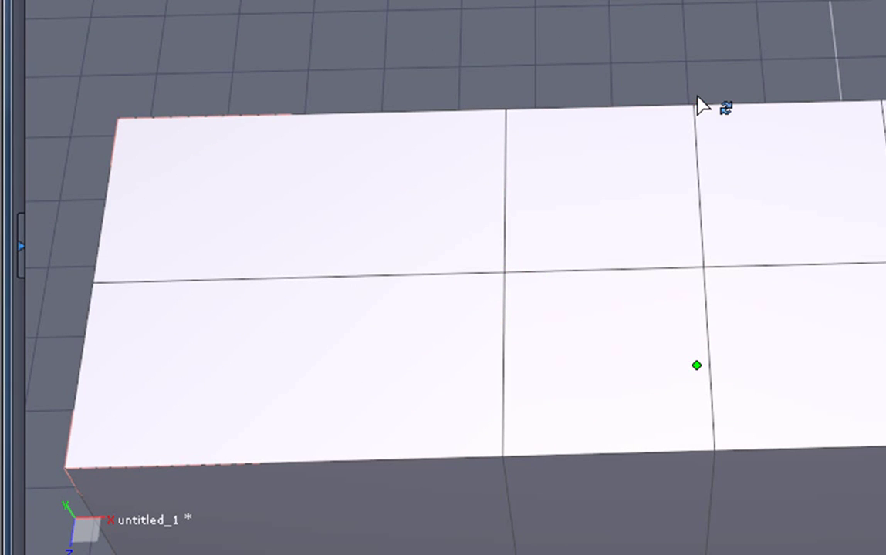
click(697, 365)
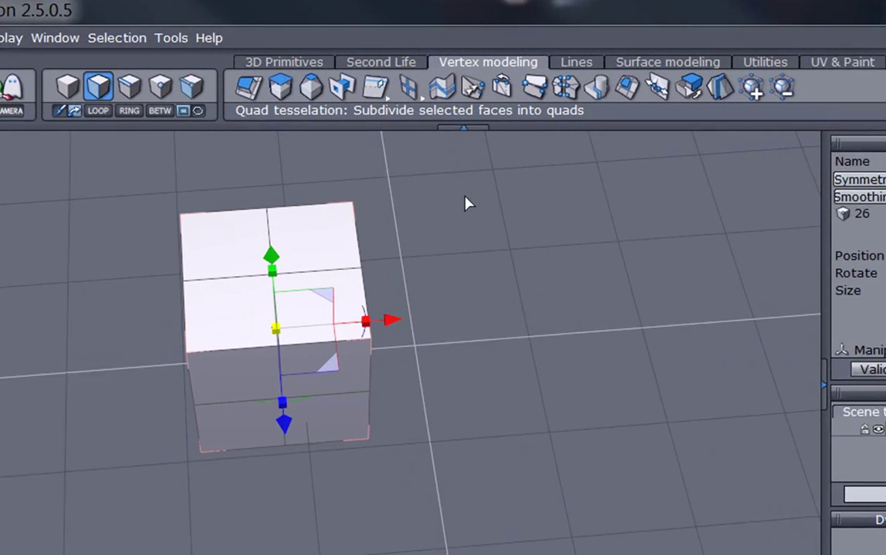
click(406, 112)
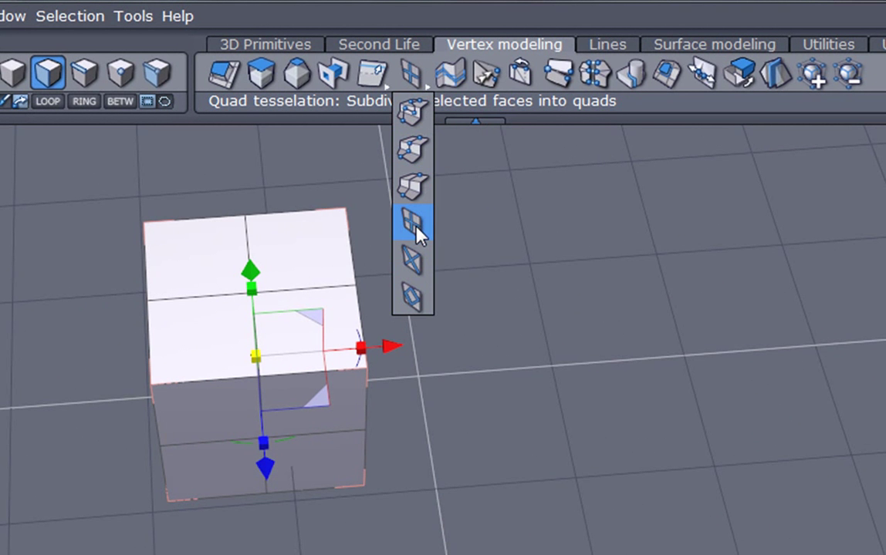
click(279, 230)
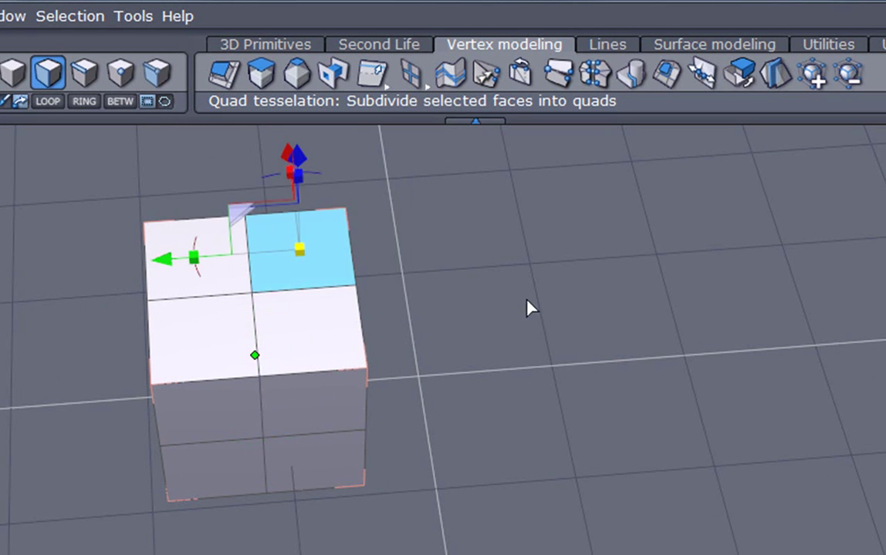
right_drag(530, 306, 464, 481)
click(313, 359)
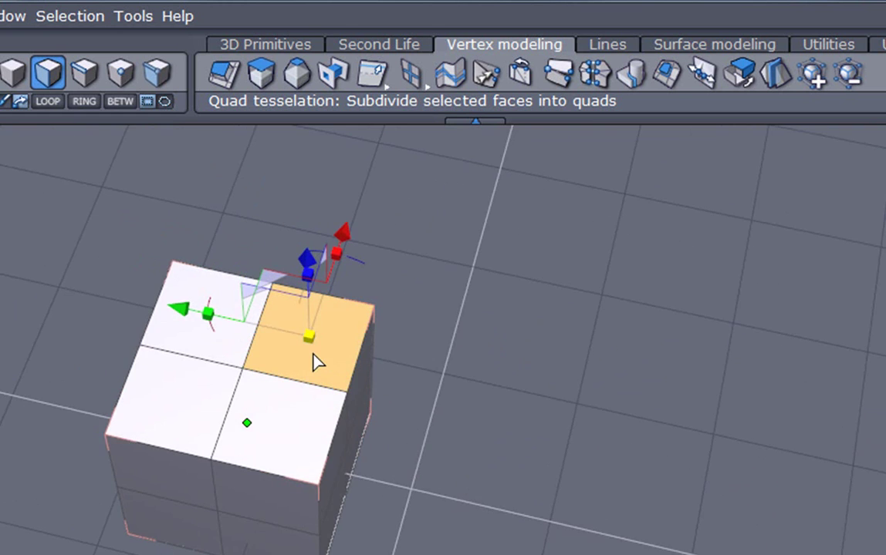
scroll(315, 361, up, 5)
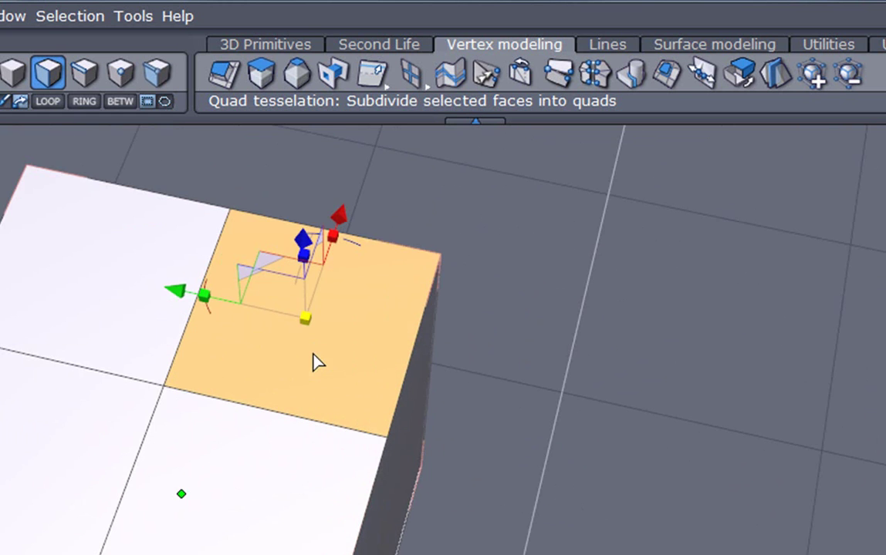
click(406, 85)
click(415, 224)
right_drag(415, 223, 498, 367)
key(ctrl+z)
ctrl+click(366, 439)
ctrl+click(224, 459)
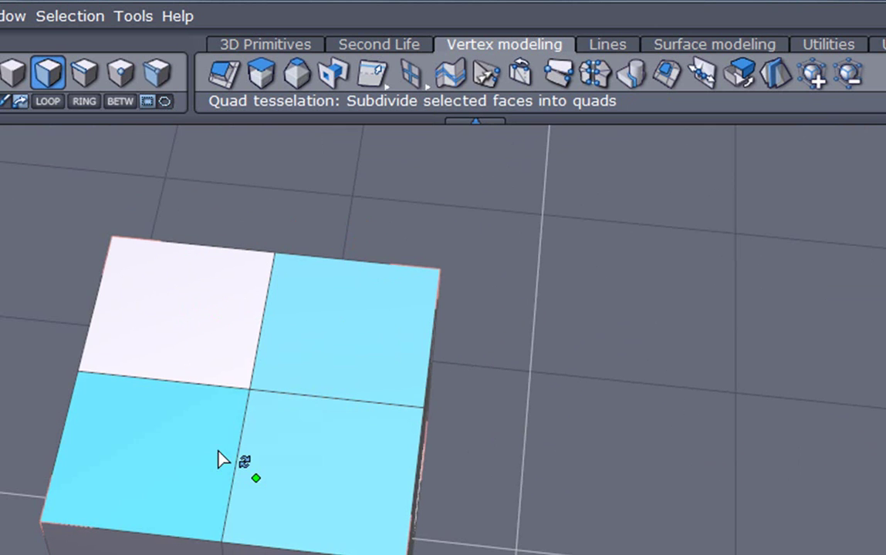
ctrl+click(189, 363)
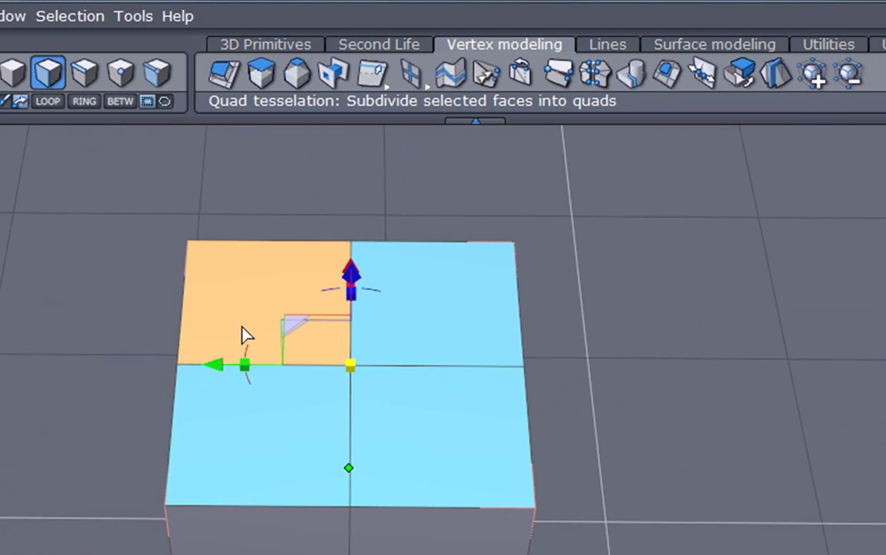
click(412, 75)
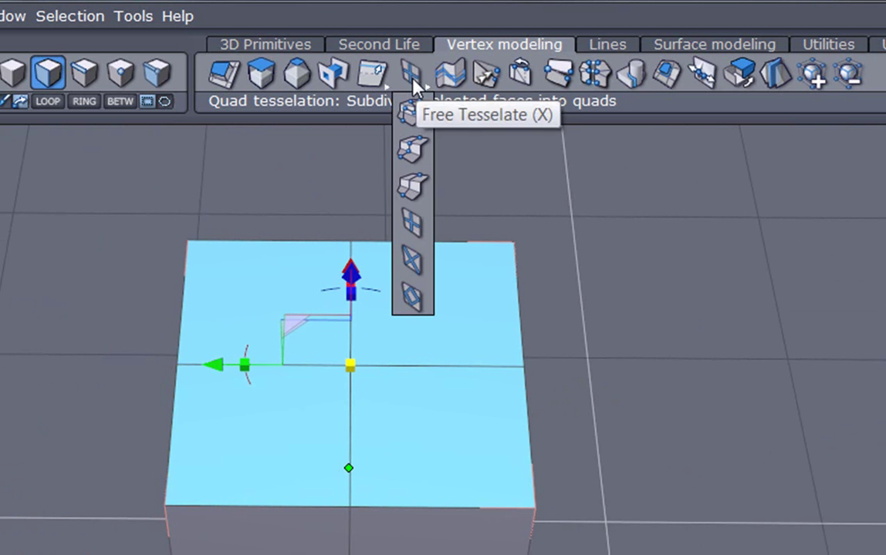
click(423, 219)
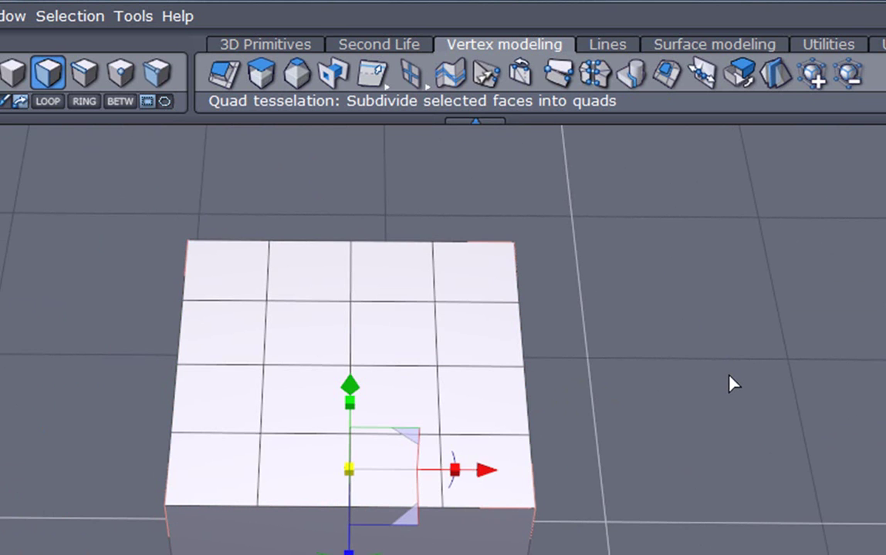
key(ctrl+z)
key(ctrl+z)
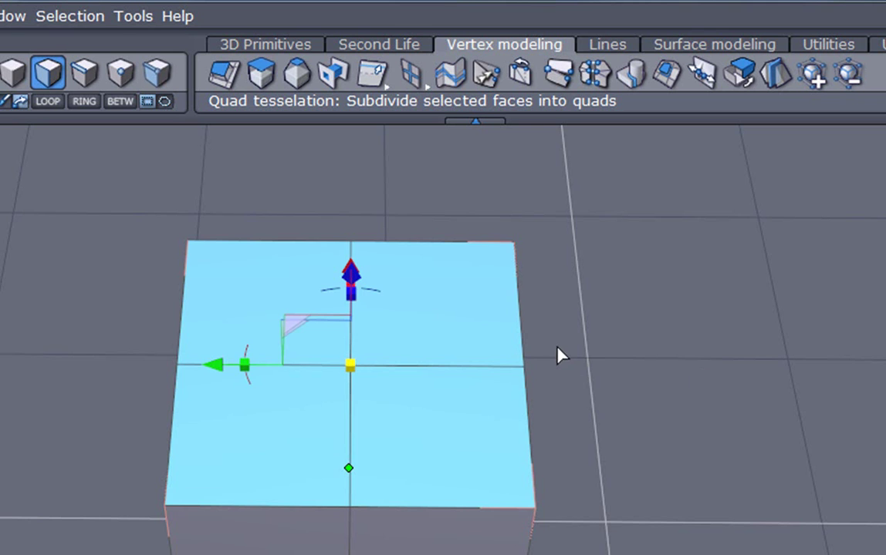
scroll(557, 356, down, 2)
right_drag(469, 316, 573, 388)
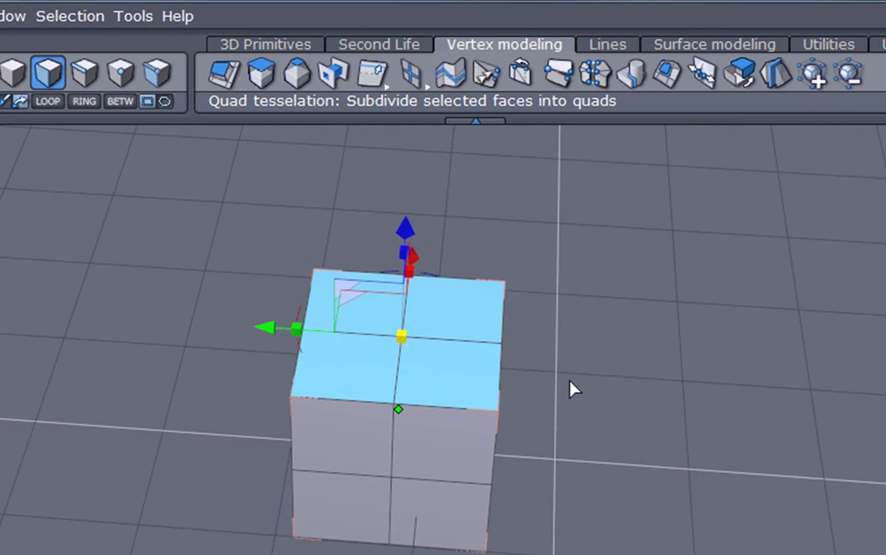
key(ctrl+z)
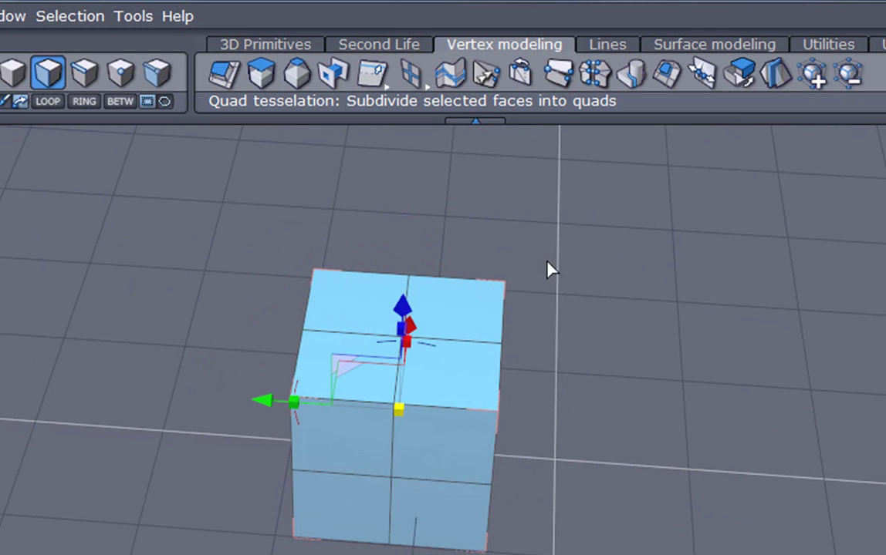
click(416, 80)
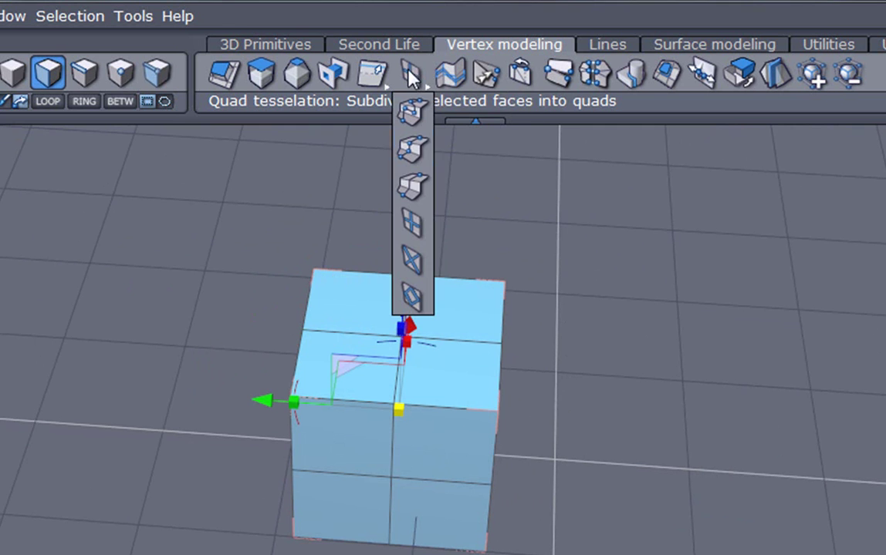
click(417, 223)
right_drag(622, 364, 188, 411)
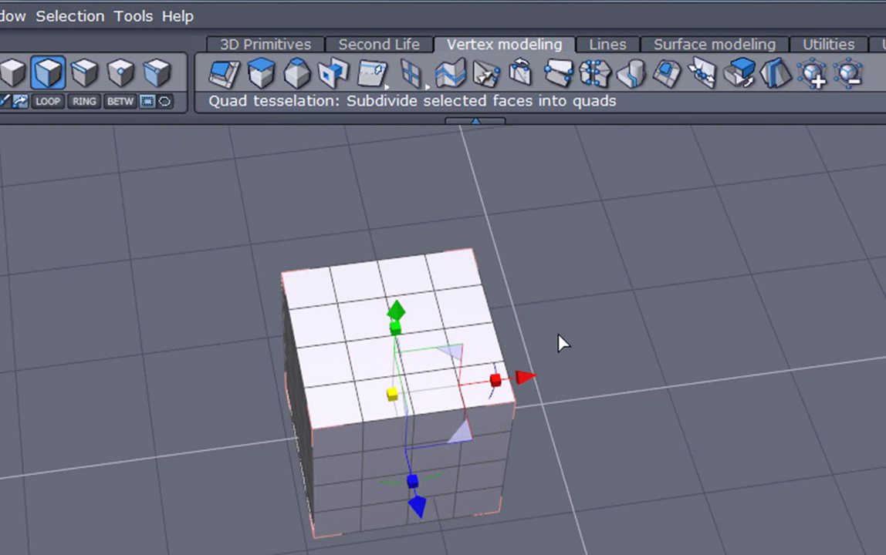
key(ctrl+z)
middle_drag(557, 309, 494, 255)
drag(407, 71, 414, 265)
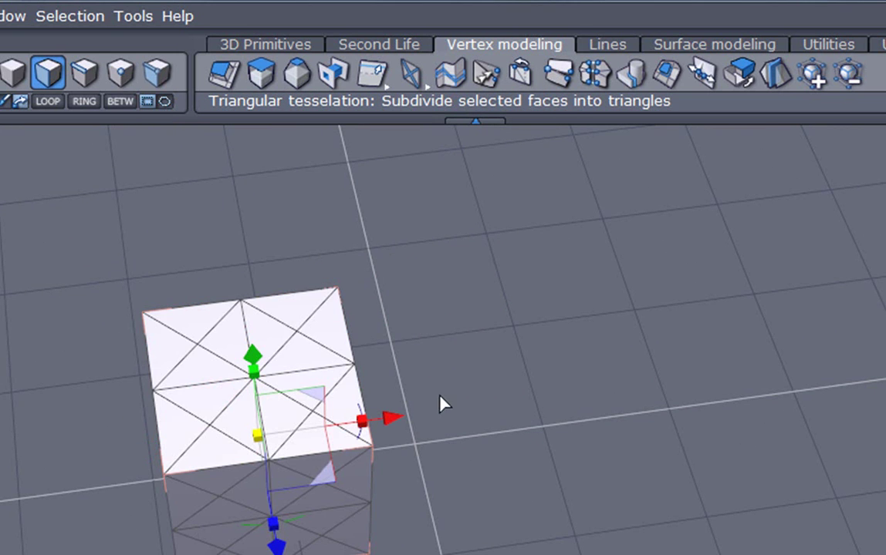
key(ctrl+z)
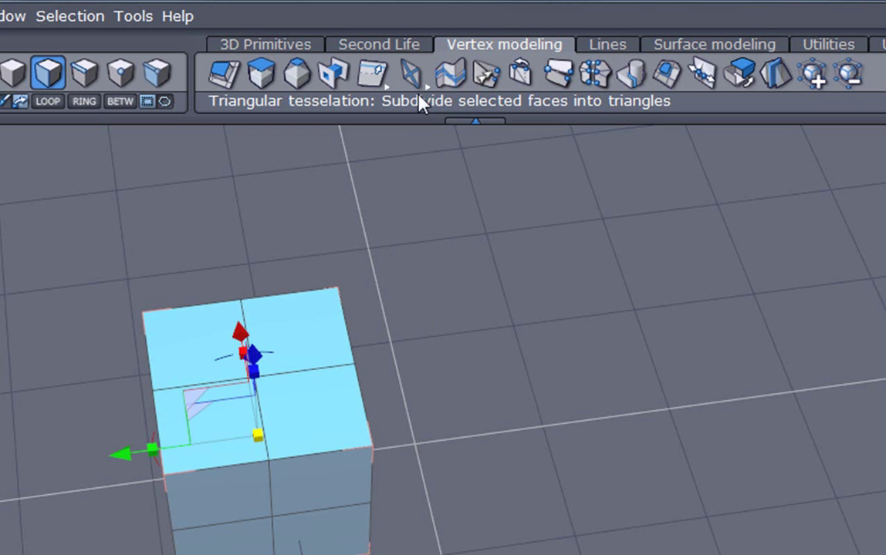
drag(407, 74, 412, 301)
right_drag(411, 308, 432, 401)
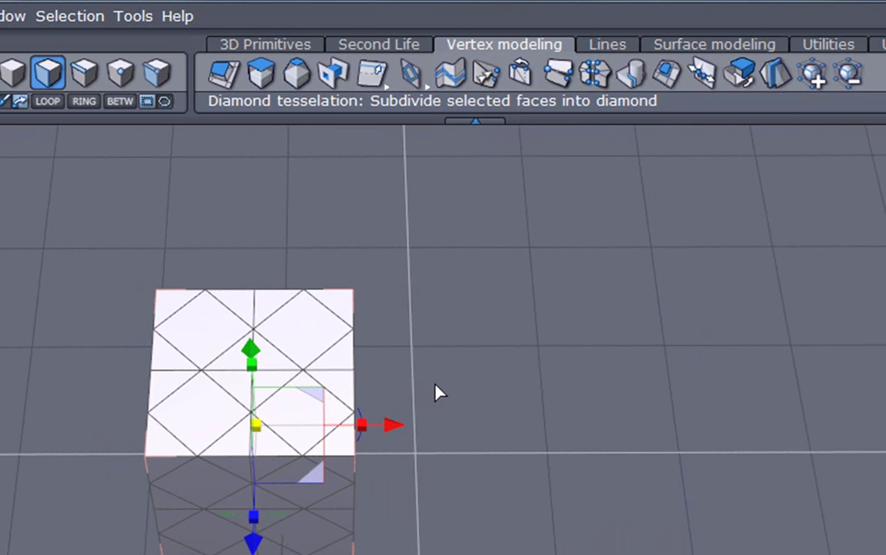
key(ctrl+z)
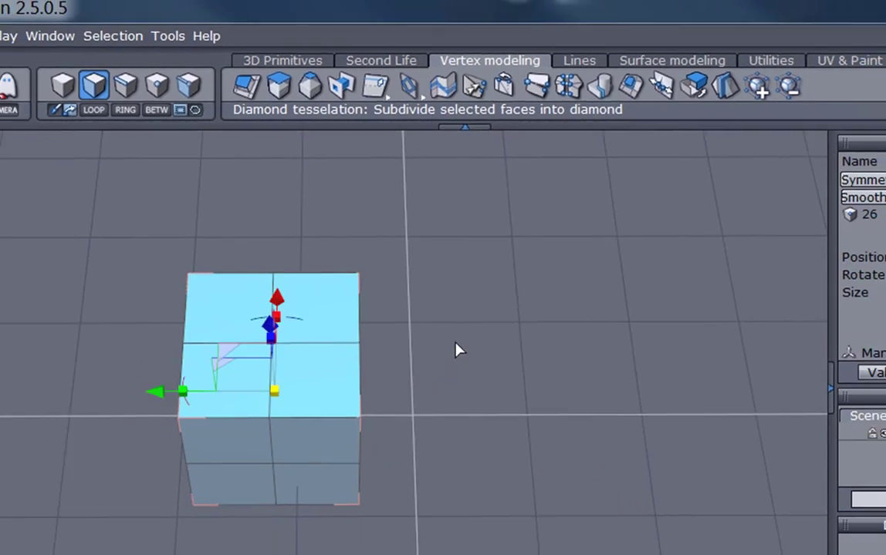
right_drag(463, 442, 666, 415)
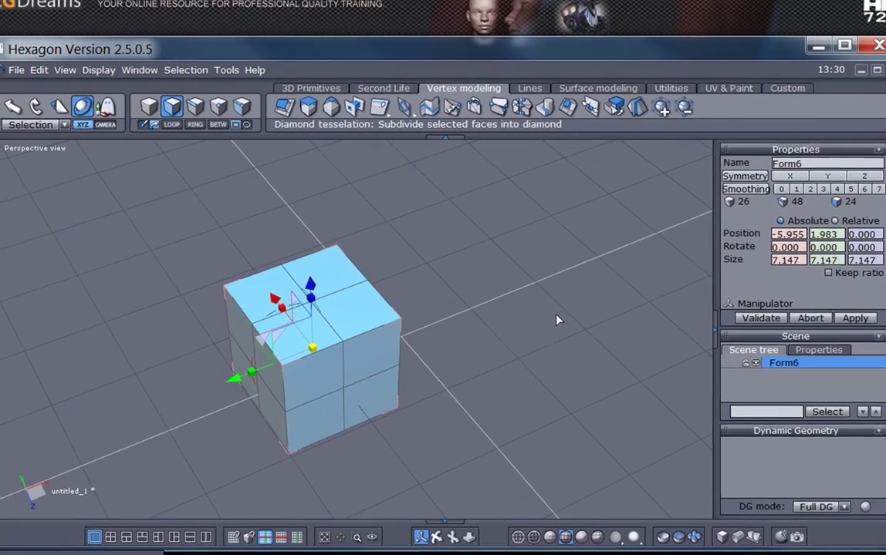